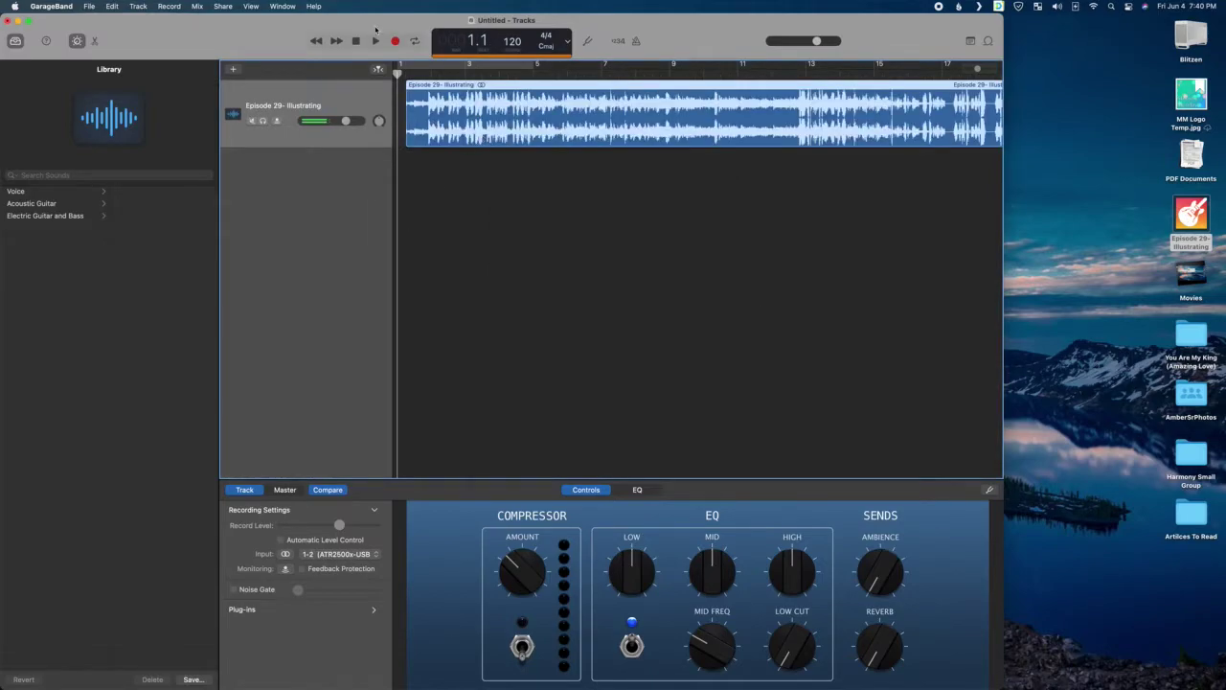
Step: Add three new microphone audio tracks below the Episode 29 track
click(233, 70)
key(Return)
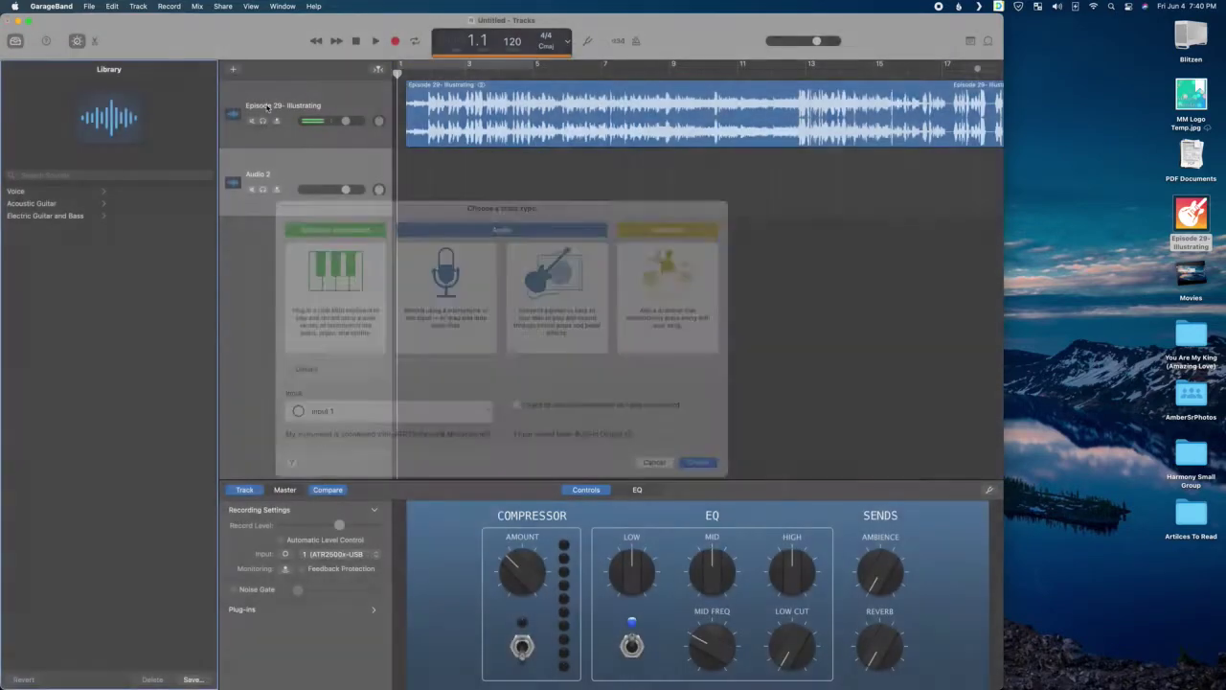
click(233, 70)
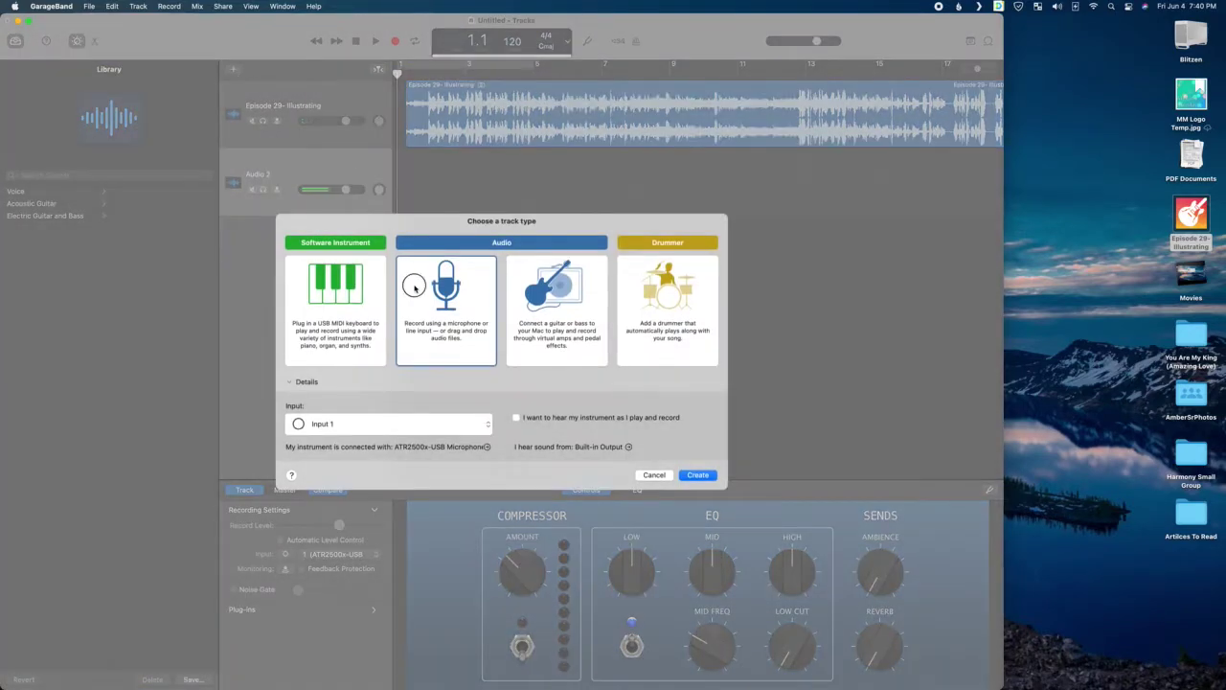
key(Return)
click(233, 70)
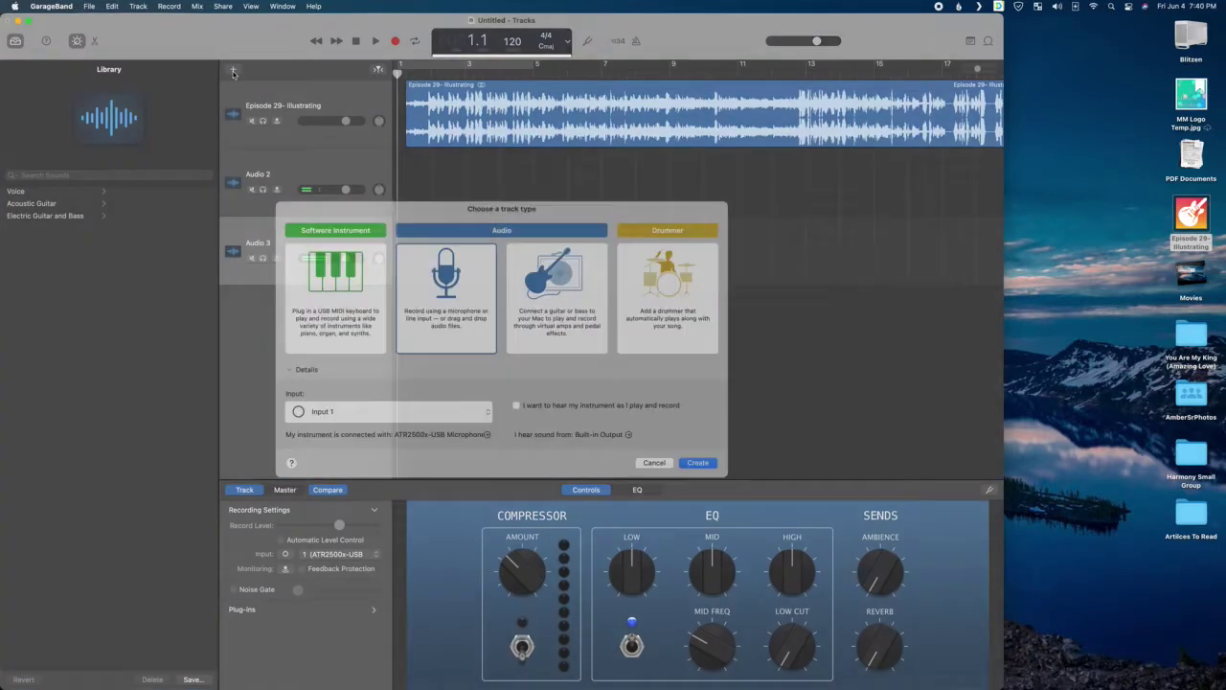
double_click(443, 324)
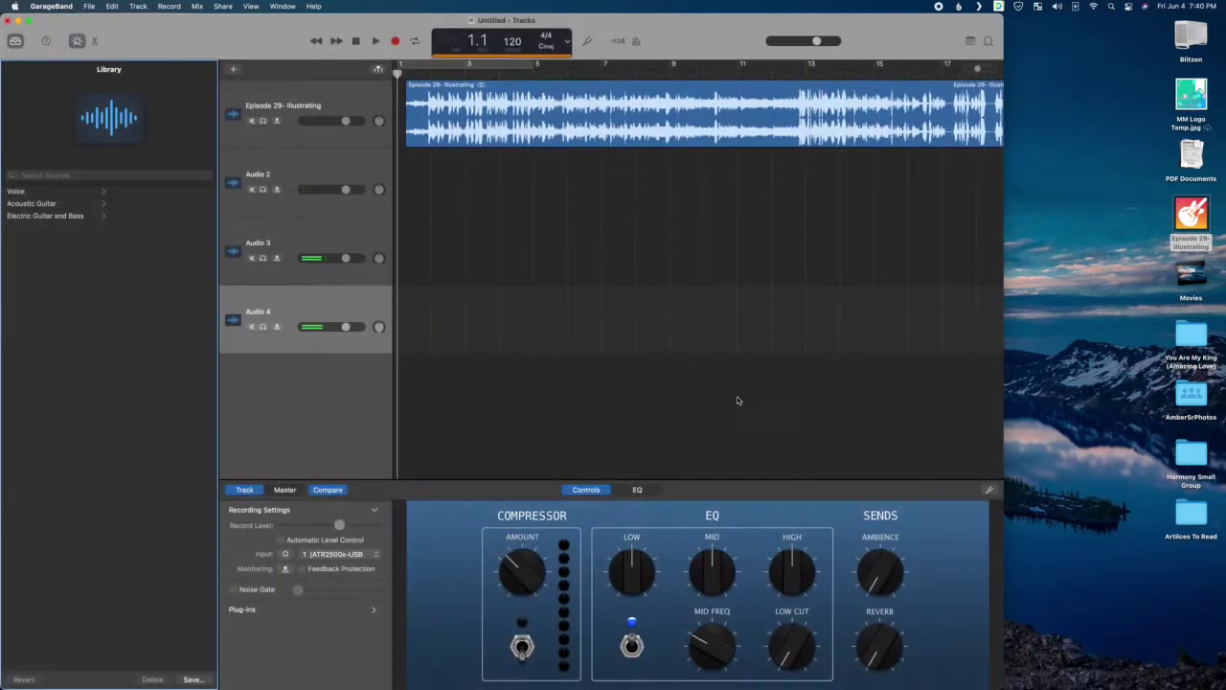
Step: Search the Mac for "intro" and place Ministry Mondays Intro 1.mp3 at the start of the Audio 4 track
key(super+space)
text(in)
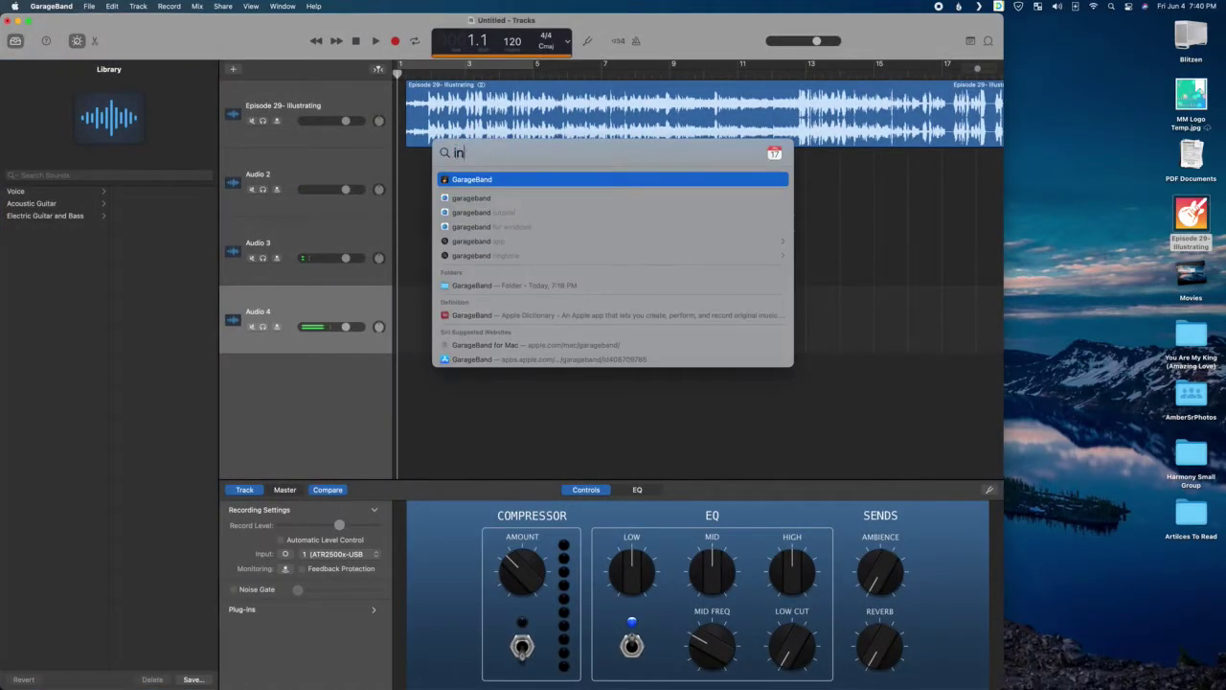
text(tro)
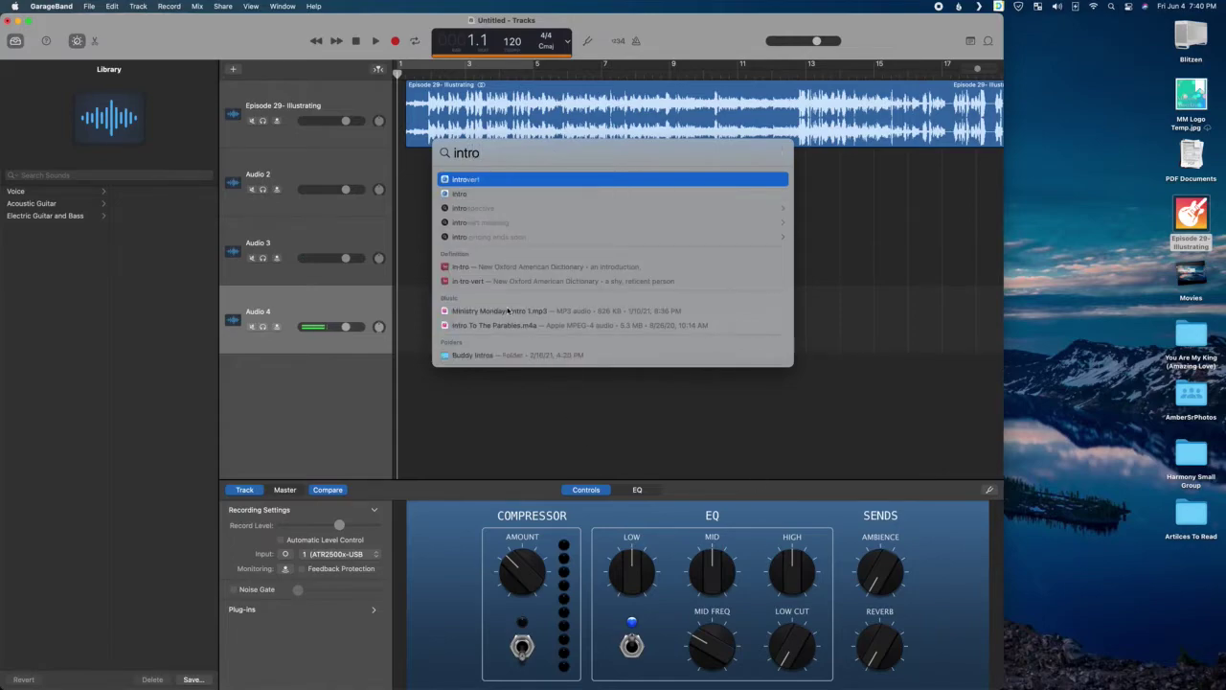
drag(508, 311, 405, 323)
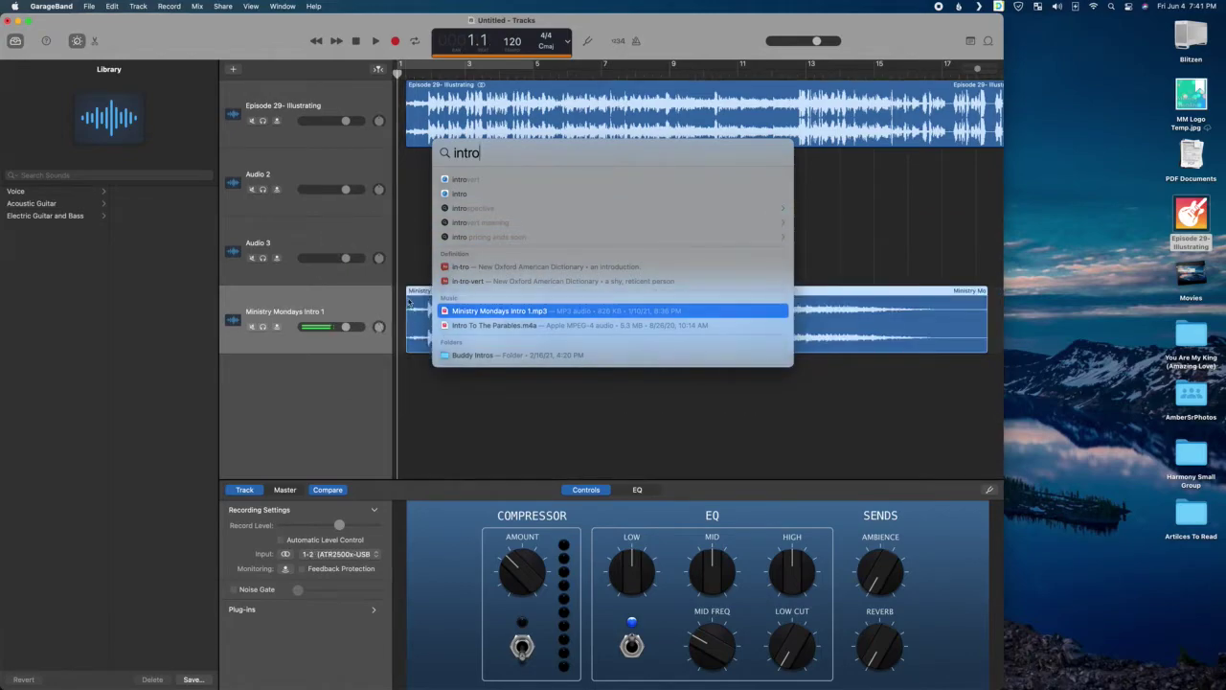
click(413, 193)
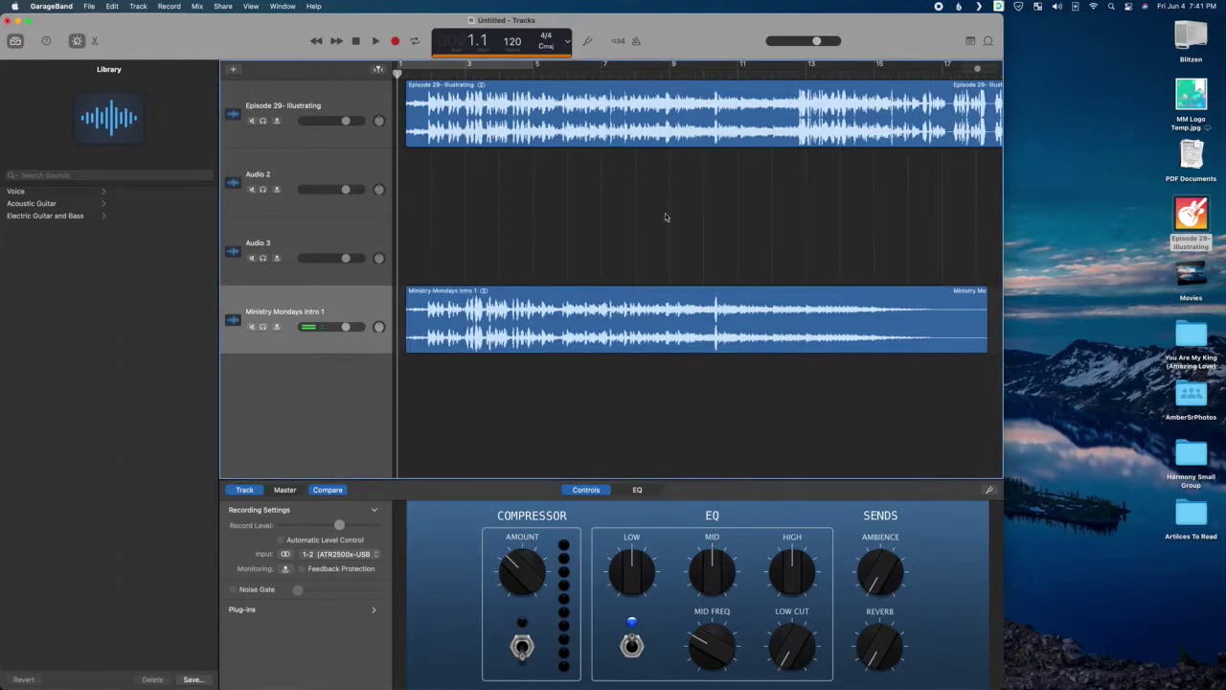
Step: Switch the counter display to Time and slightly lower the Ministry Mondays Intro 1 track's volume
click(568, 41)
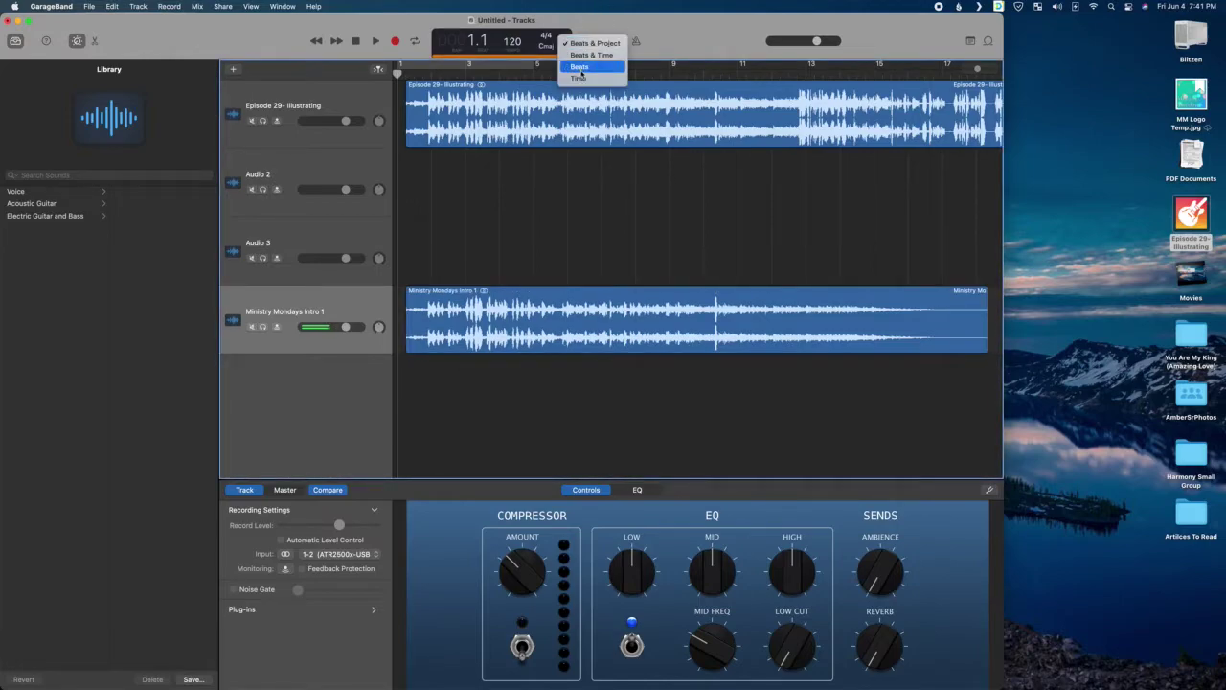
click(579, 78)
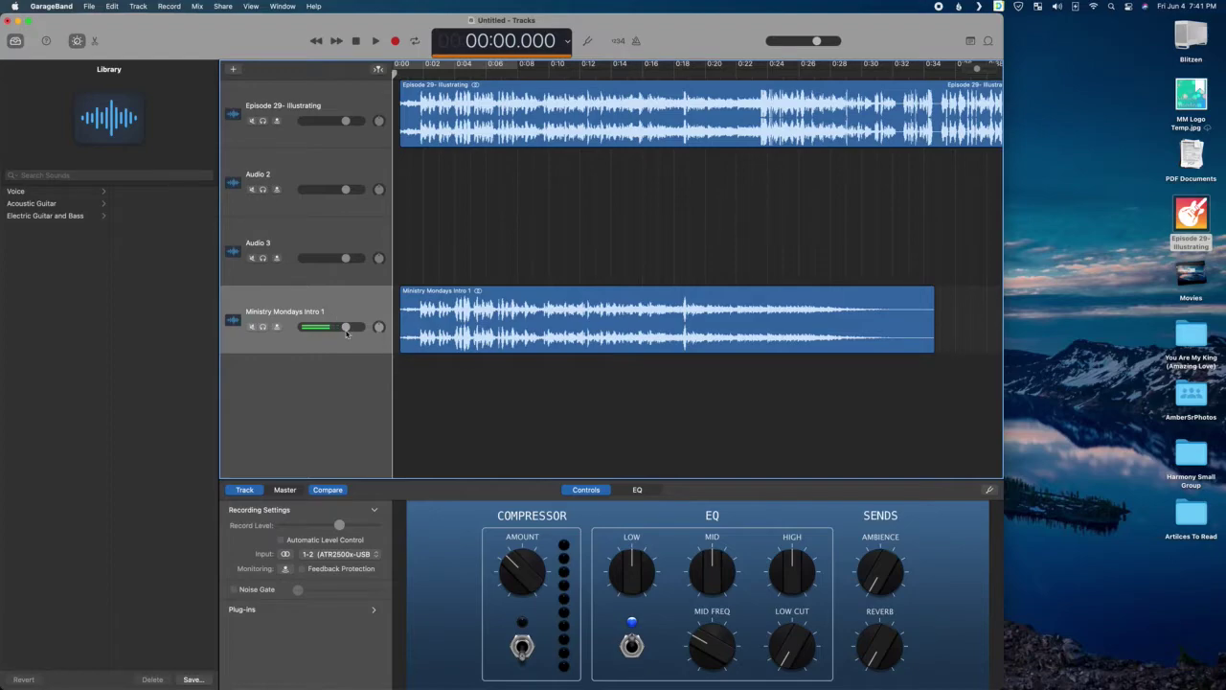
mouse_move(346, 329)
mouse_down()
mouse_move(312, 328)
mouse_move(343, 327)
mouse_up()
Step: Create a volume fade out on the main output and shape a fade-in and an early fade-out on the Master Track
click(197, 6)
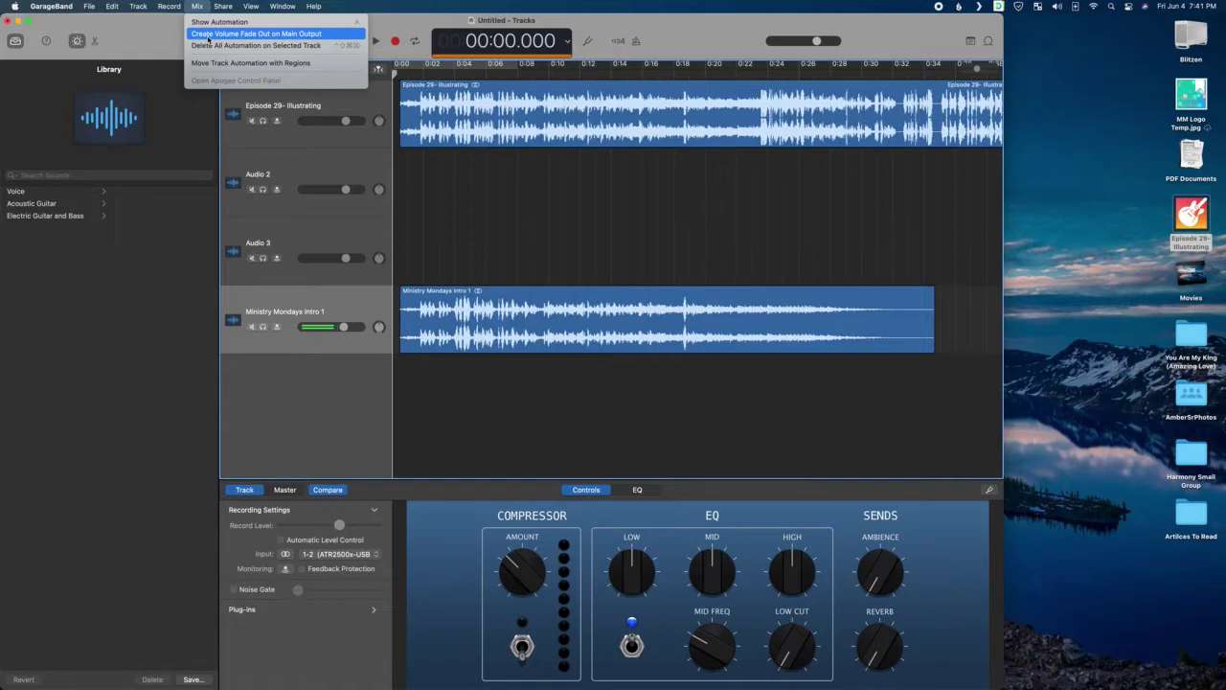
click(208, 36)
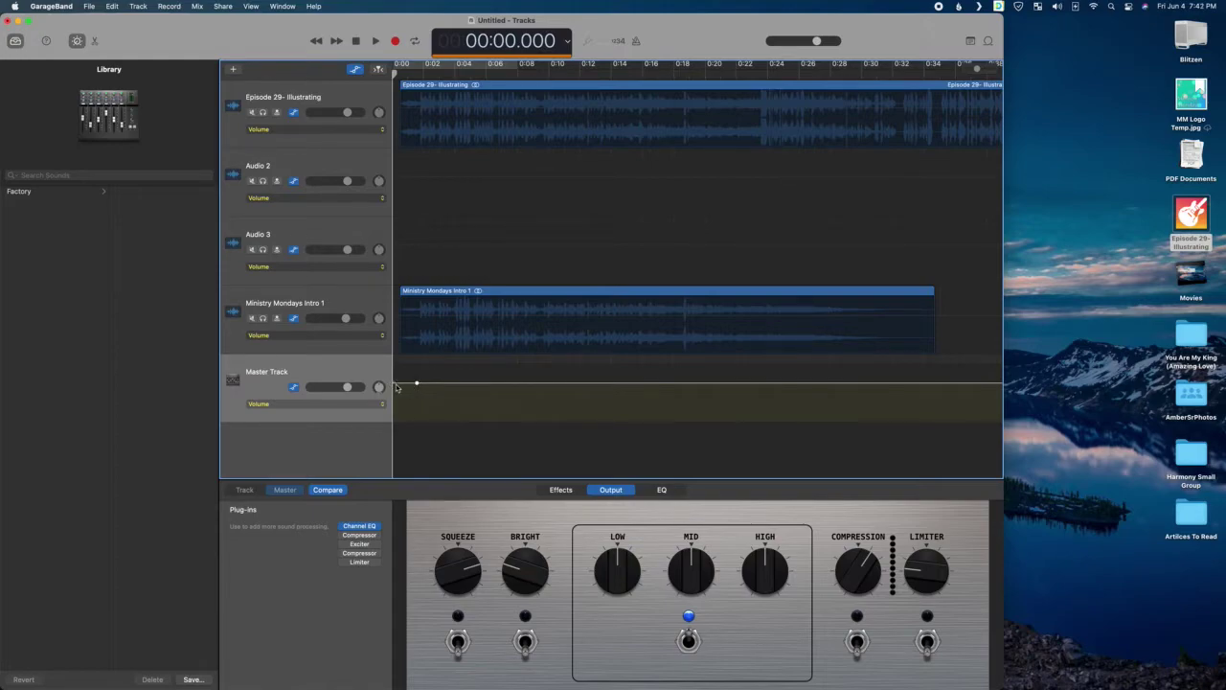
drag(397, 386, 373, 469)
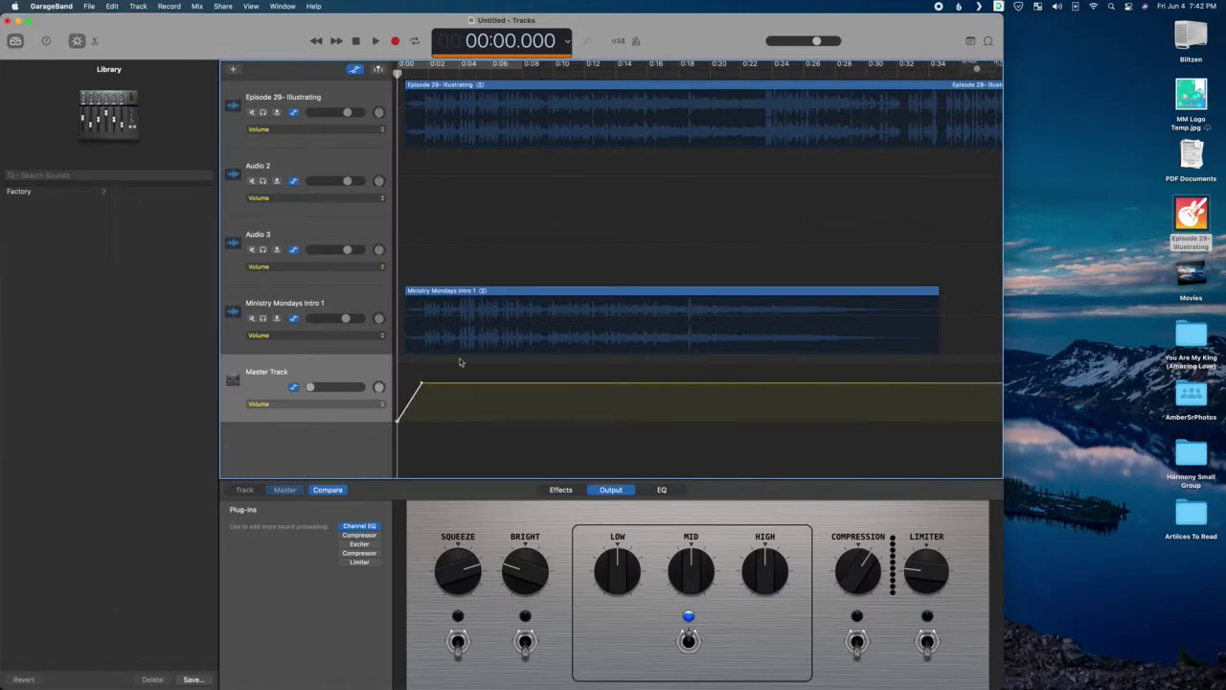
mouse_move(422, 386)
mouse_down()
mouse_move(495, 386)
mouse_move(439, 386)
mouse_up()
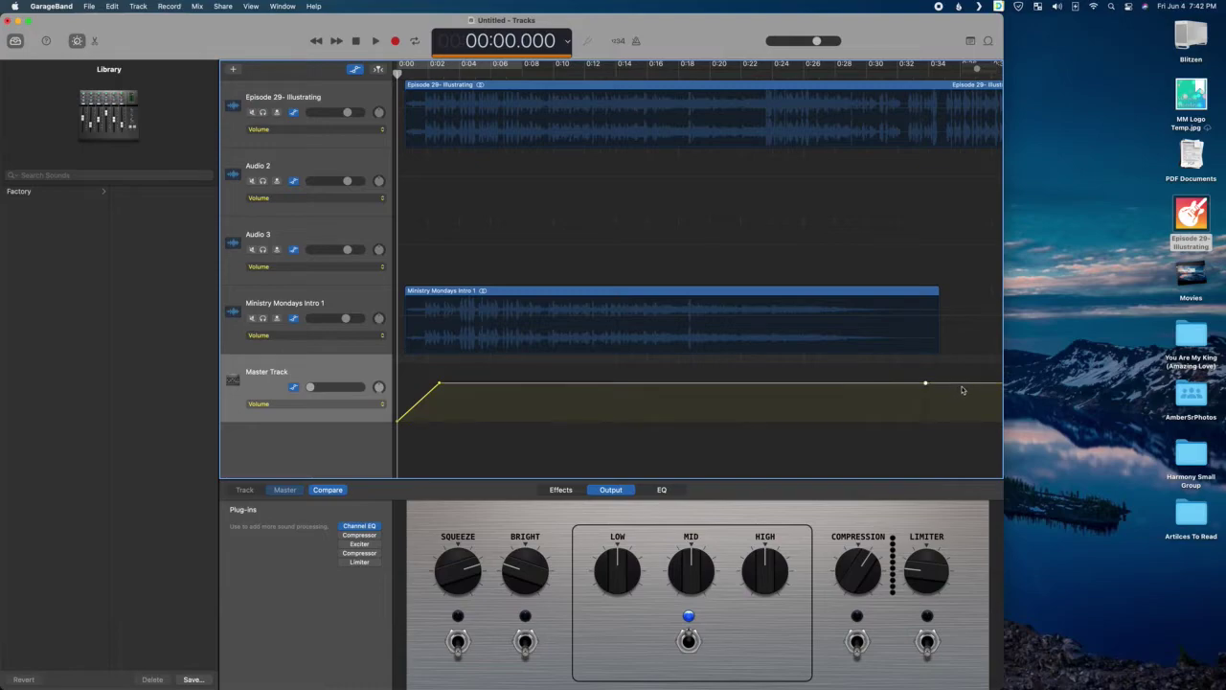
drag(967, 385, 890, 383)
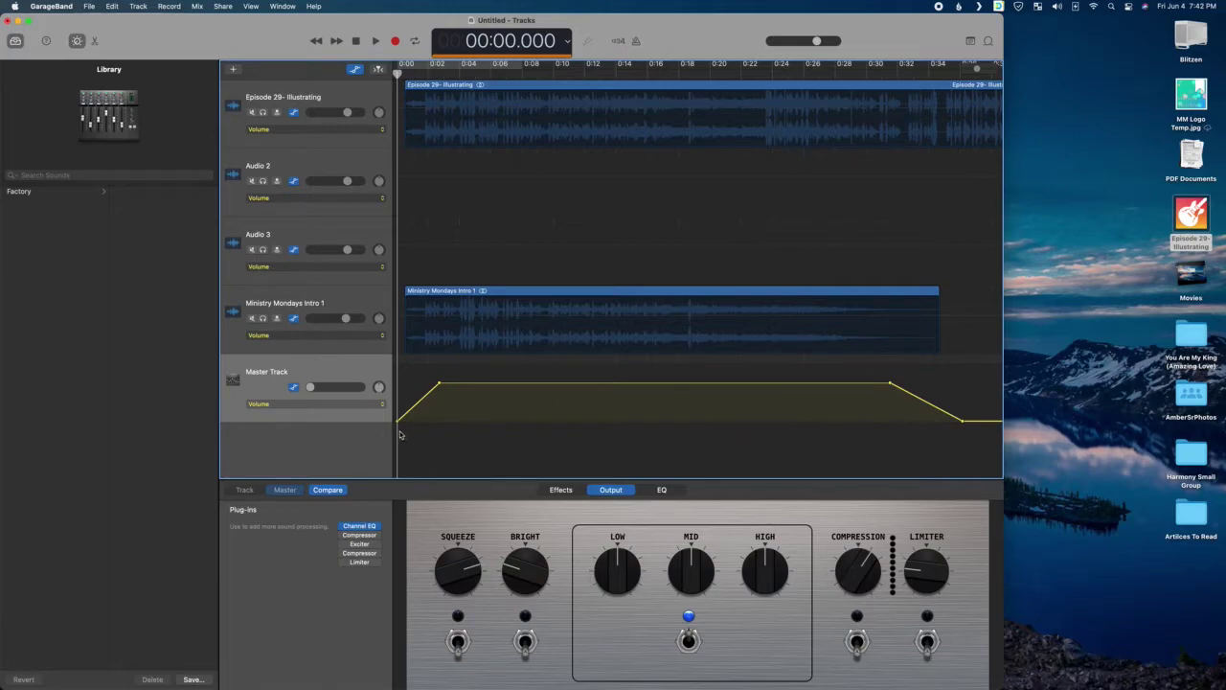
Step: Flatten the Master Track's volume curve by moving the fade-in point to the very start and the fade-out point much further along
click(438, 385)
drag(438, 385, 297, 388)
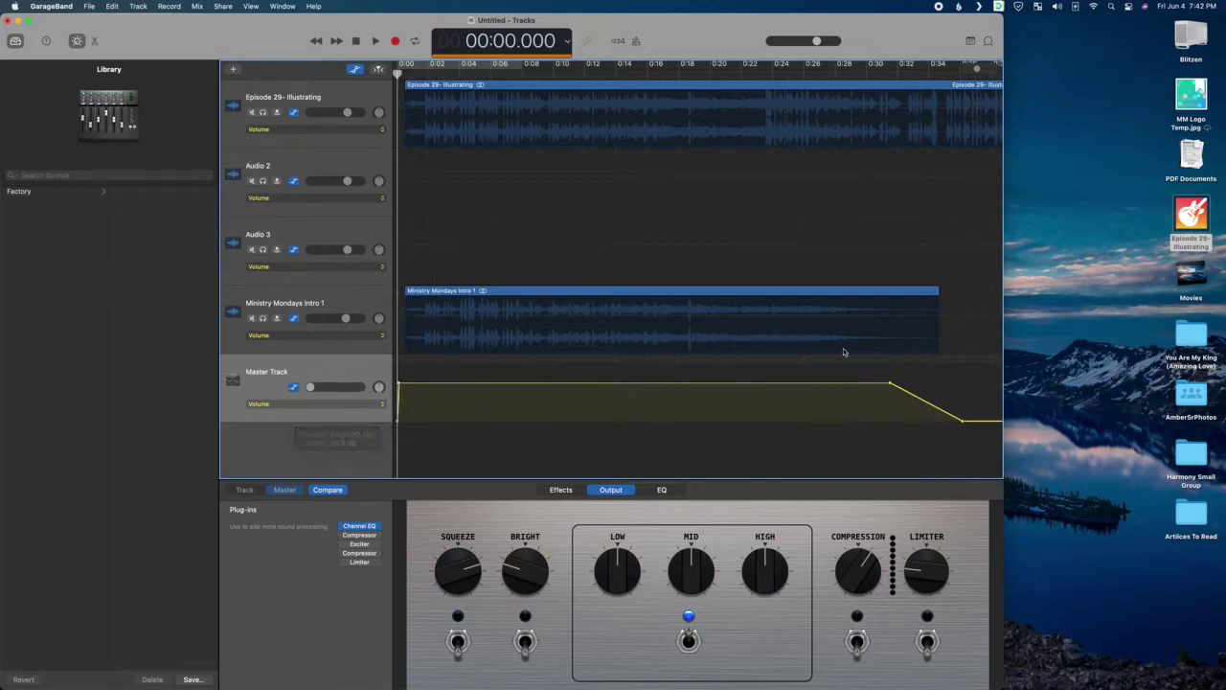
drag(890, 385, 999, 383)
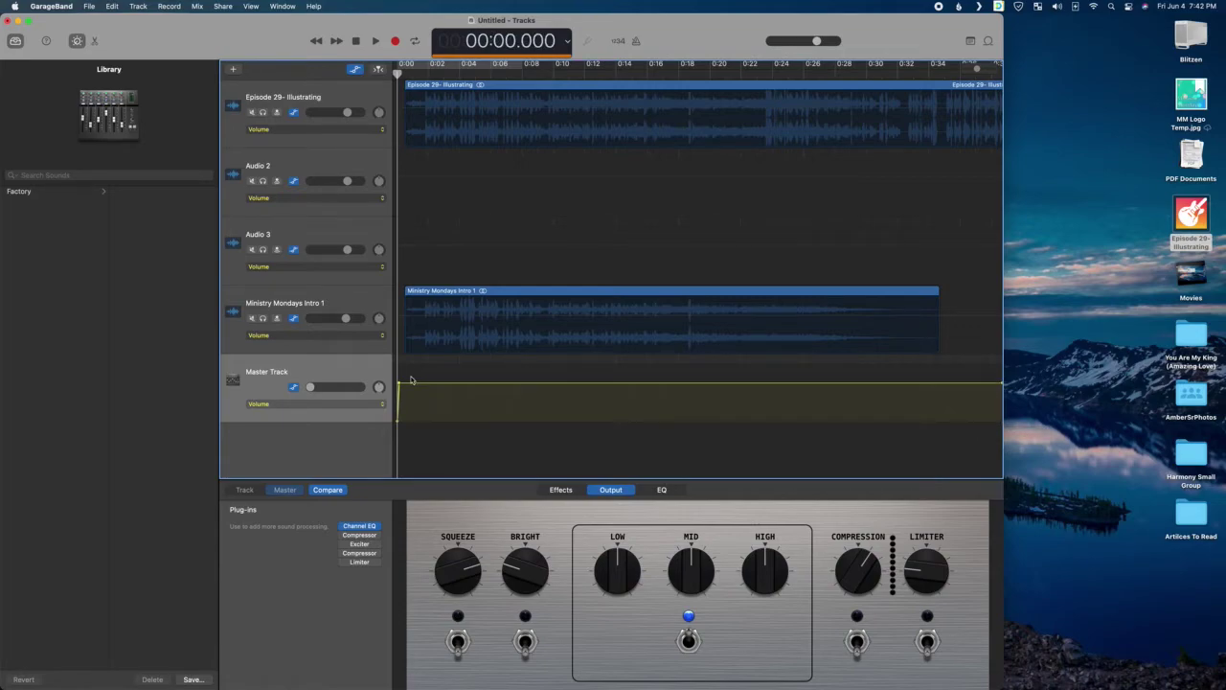
Step: Create a volume fade-in over about the first 4 seconds of the Episode 29 track
click(460, 123)
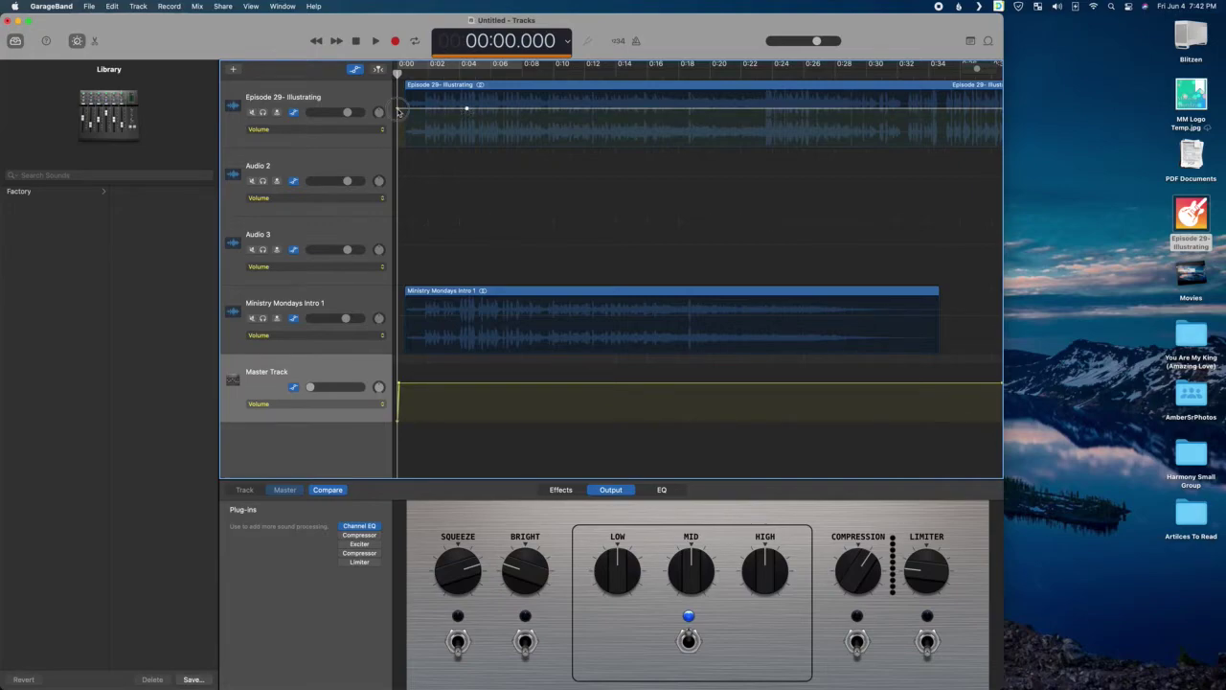
drag(401, 111, 398, 146)
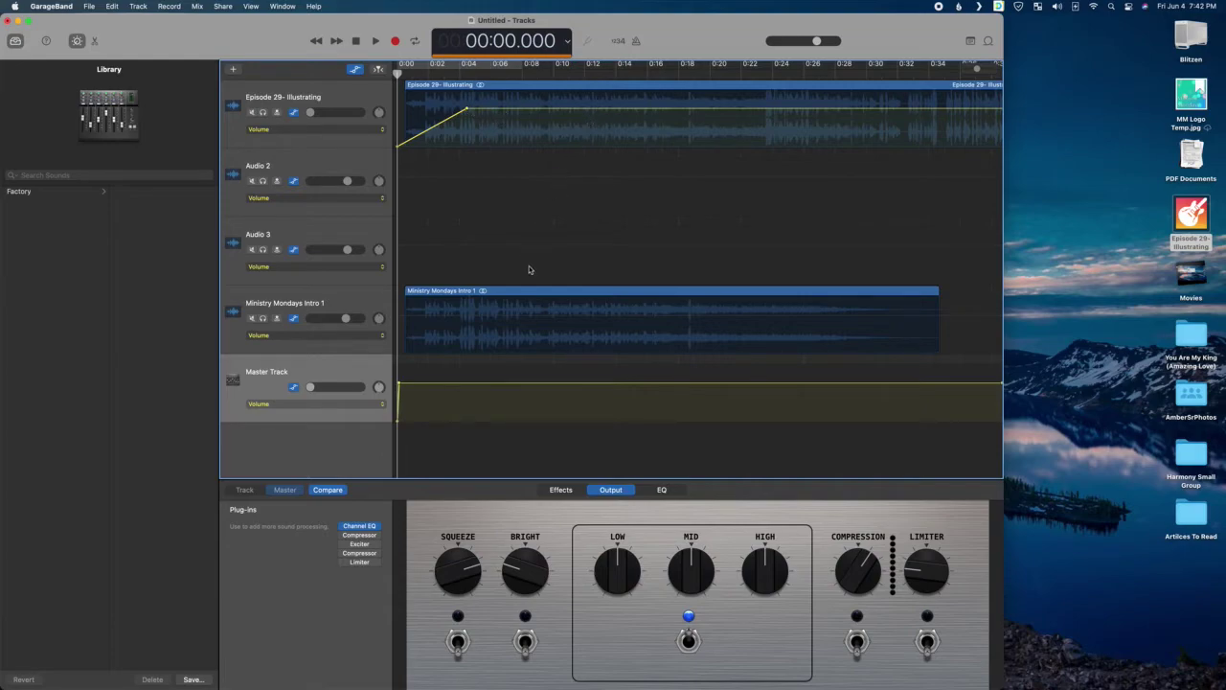
Step: Delete the Ministry Mondays Intro 1 region and play back the Episode 29 track's fade-in
click(519, 292)
key(Delete)
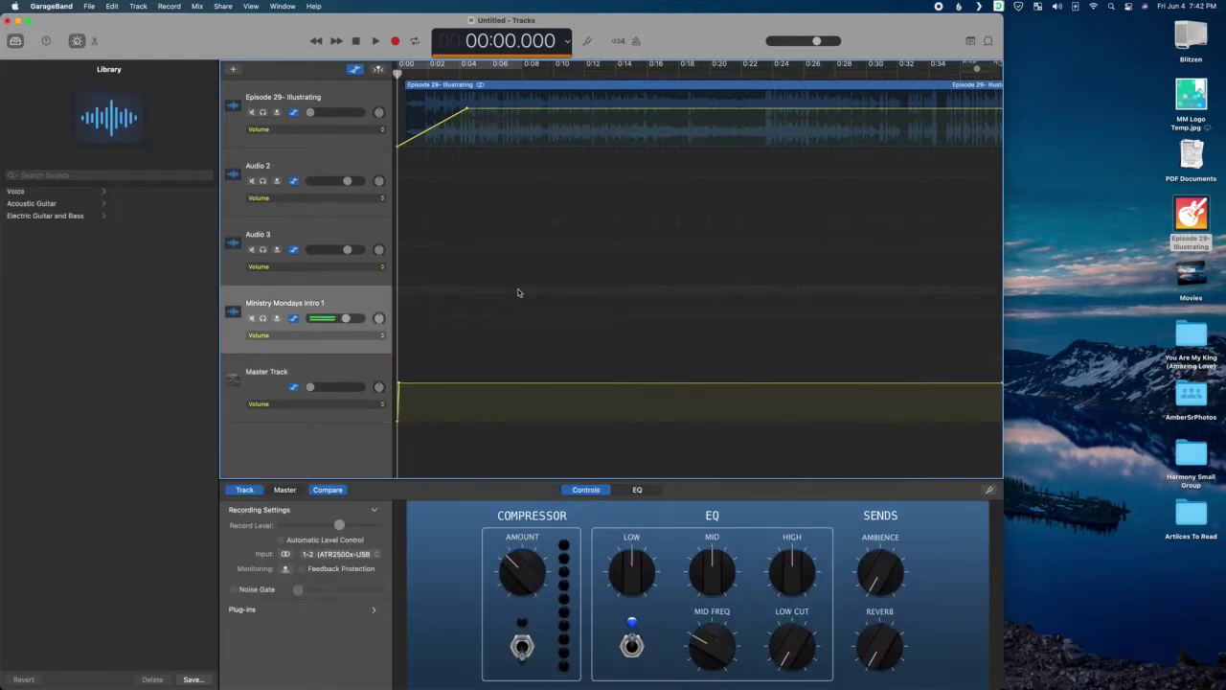
key(space)
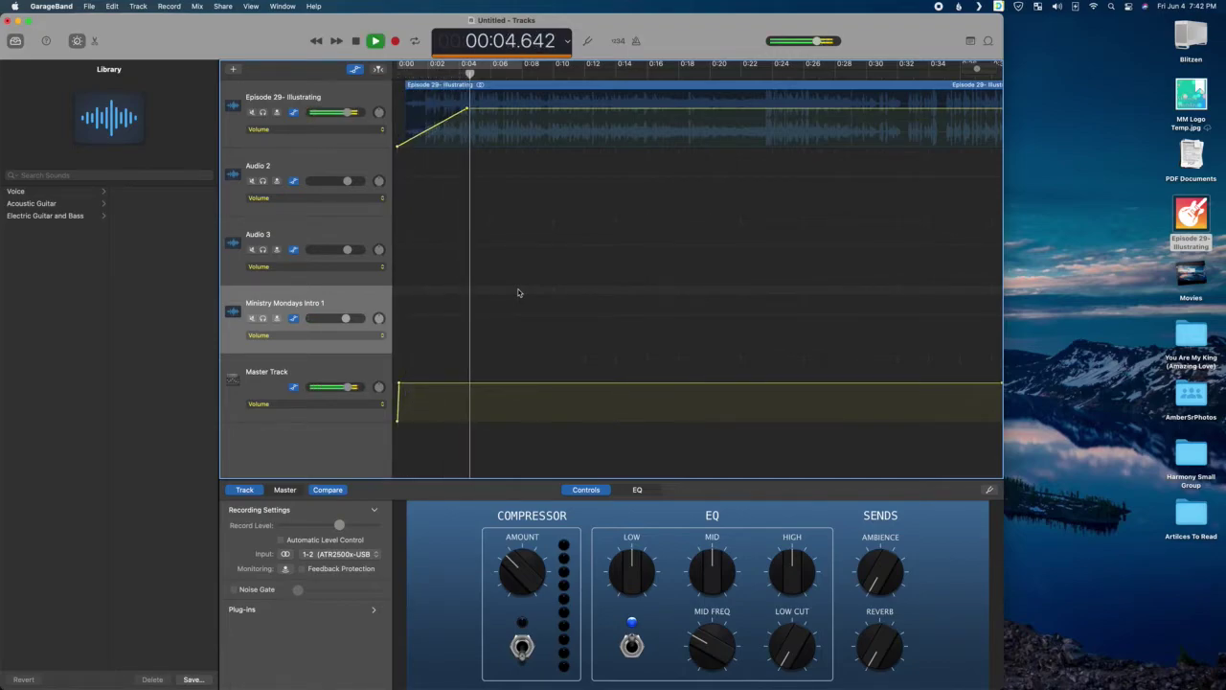
key(space)
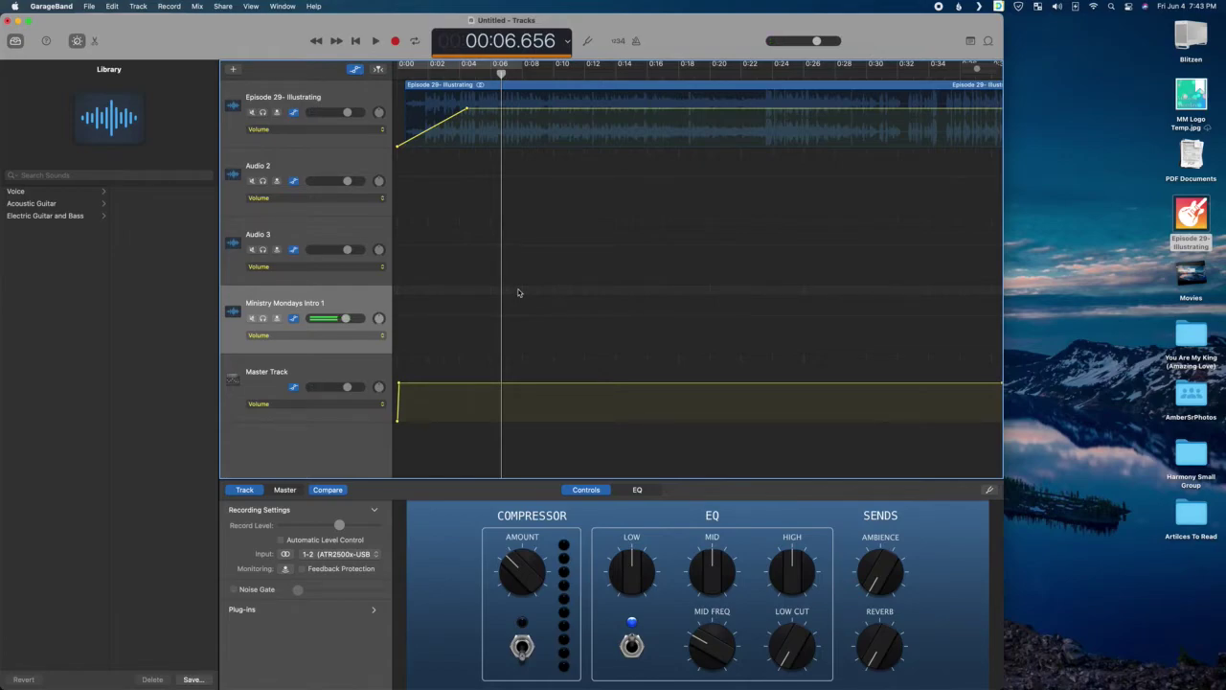
Step: Create a volume fade-out to silence at the very end of the Episode 29 track
scroll(519, 293, right, 20)
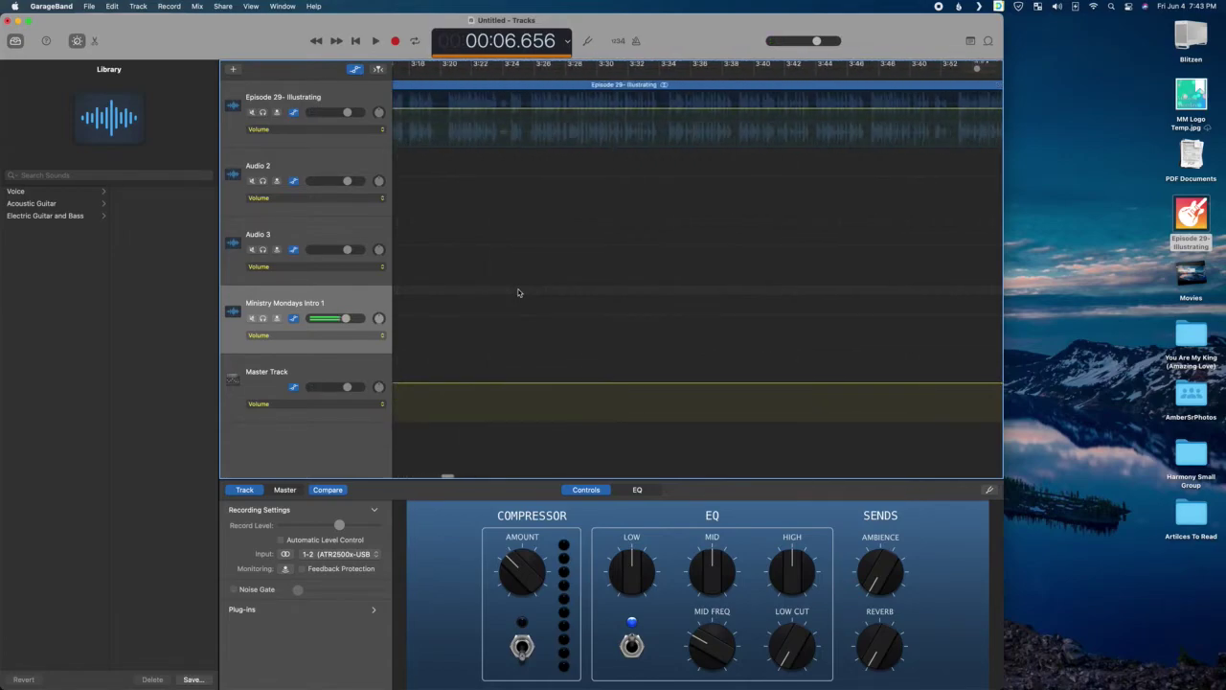
scroll(519, 293, right, 20)
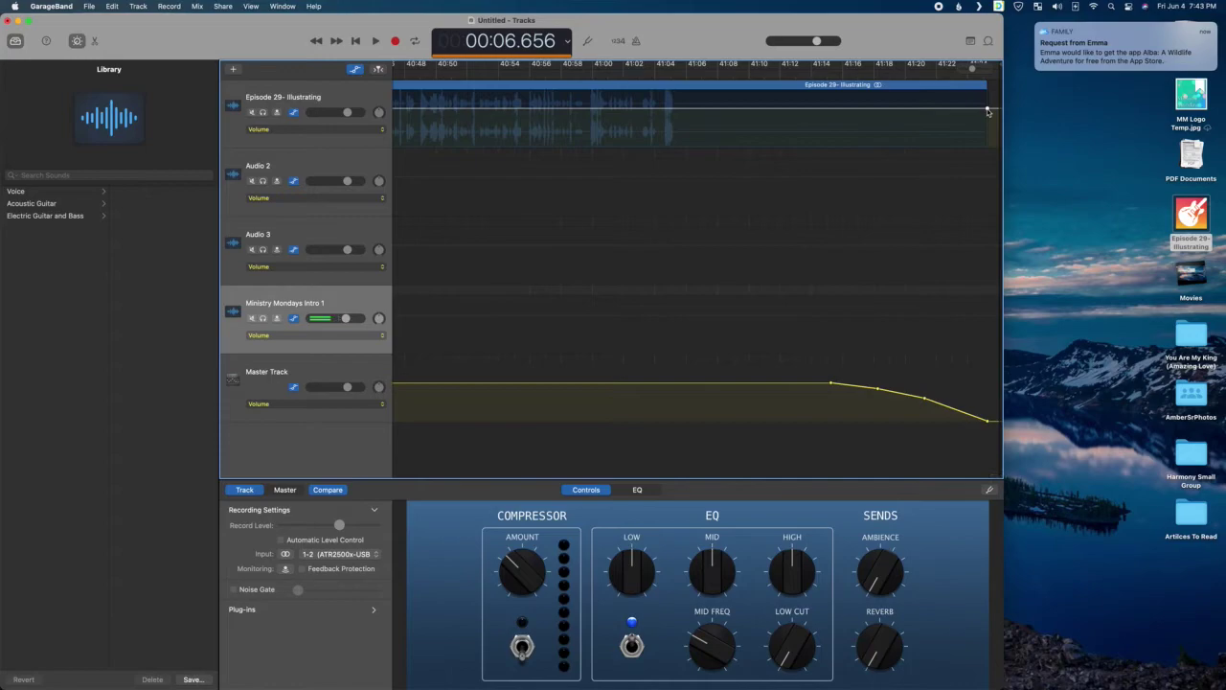
click(894, 108)
drag(988, 108, 994, 199)
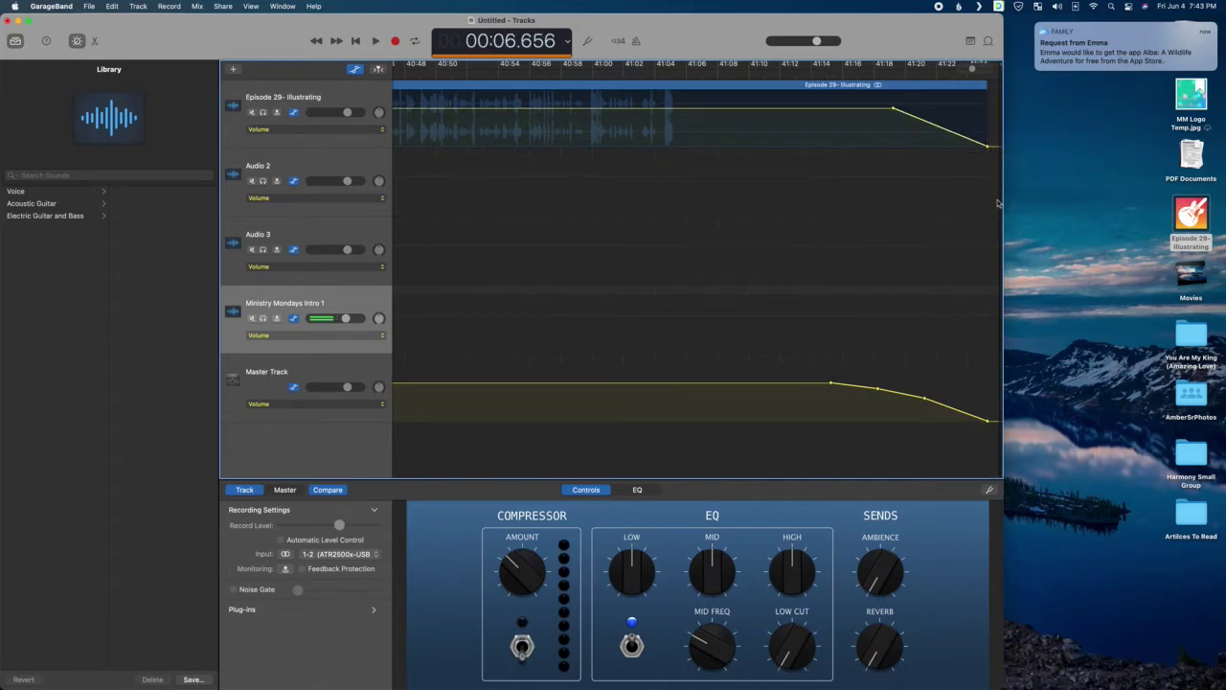
mouse_move(1086, 50)
scroll(1087, 49, right, 3)
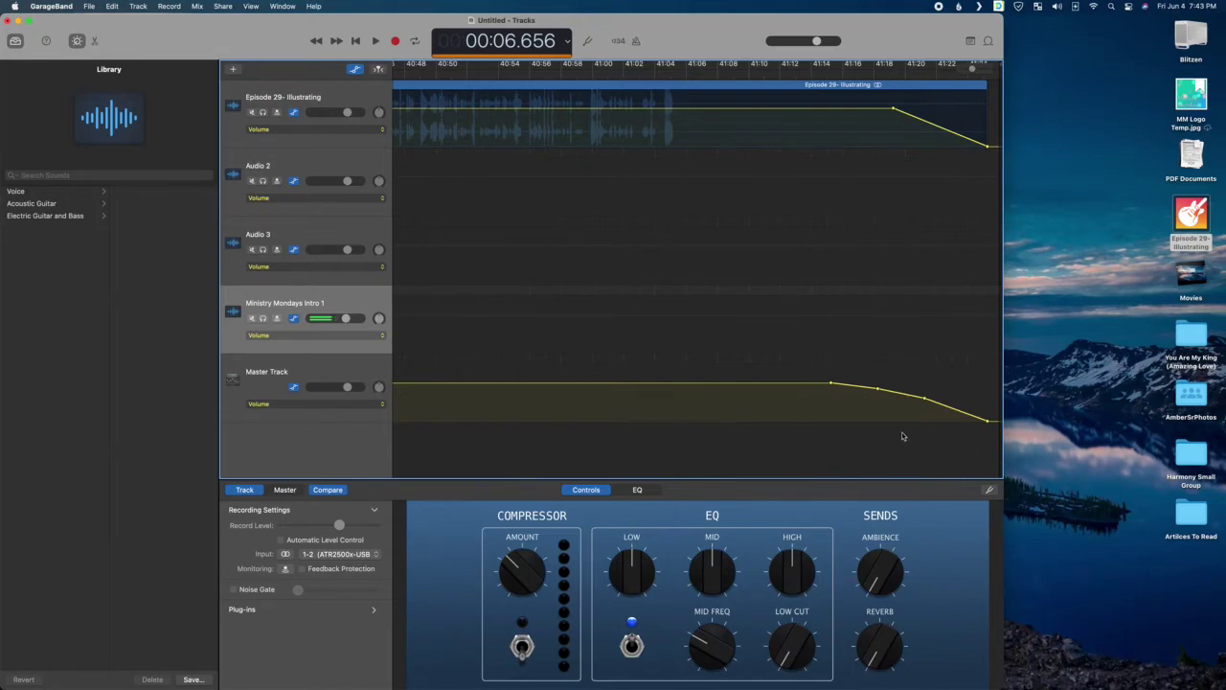
Step: Hide the automation and split the Episode 29 region at about 10:09
key(z)
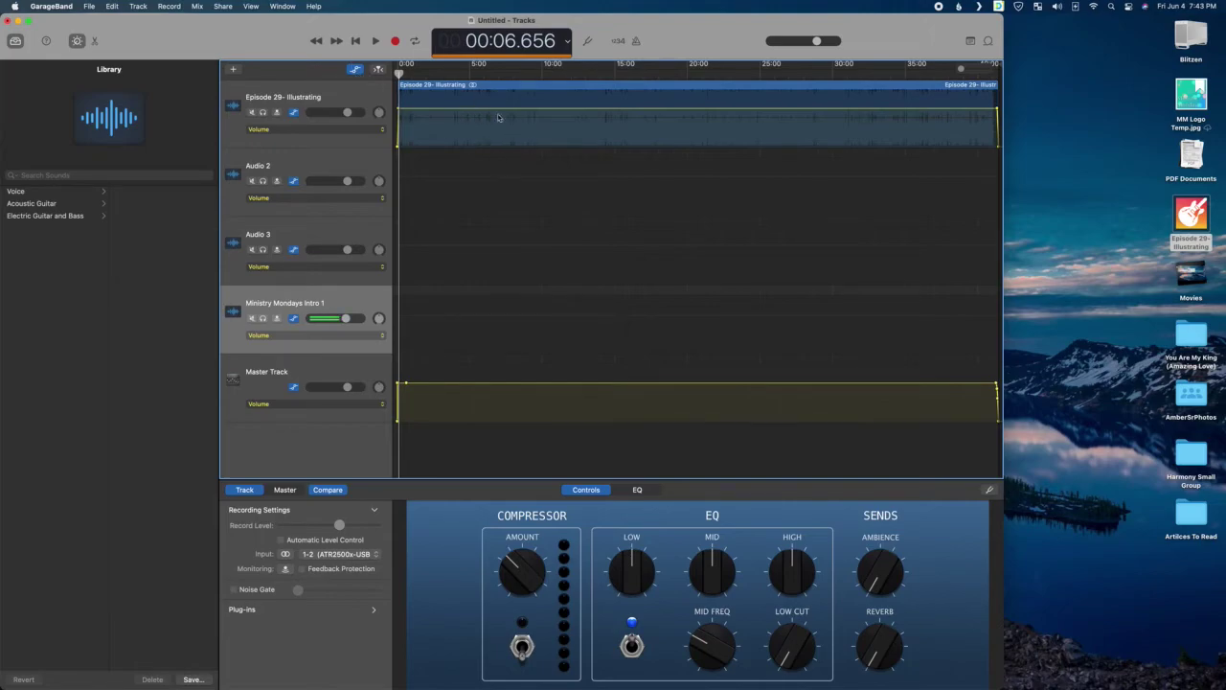
click(356, 71)
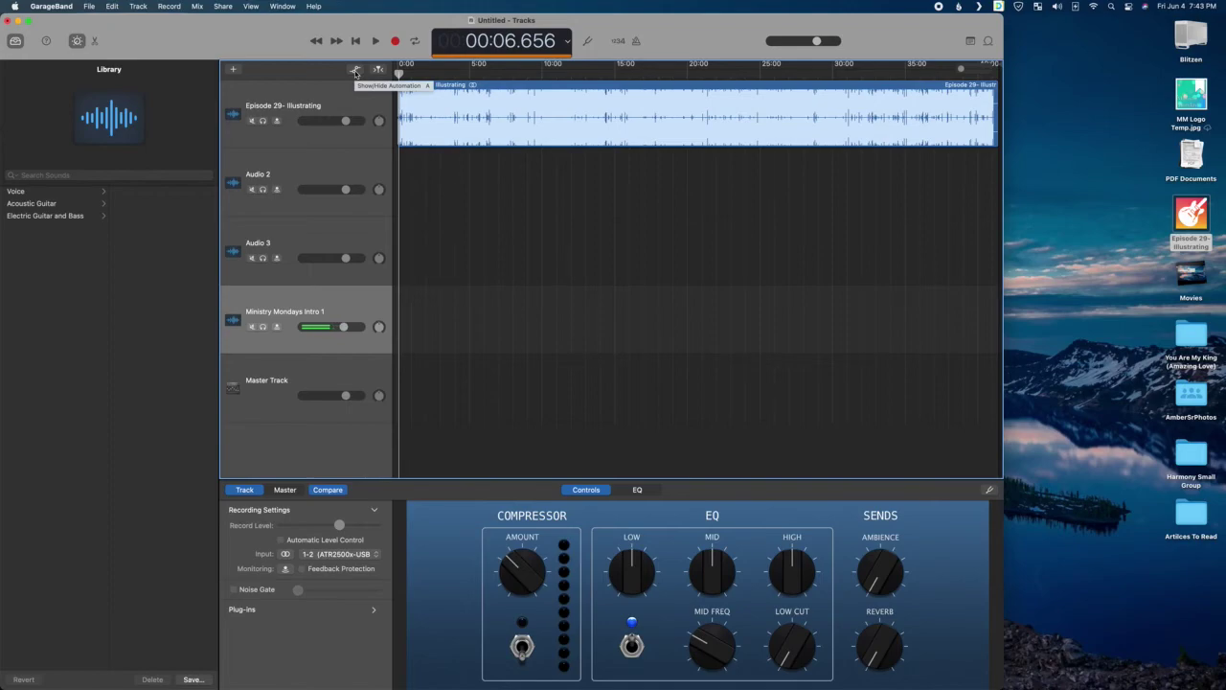
click(544, 73)
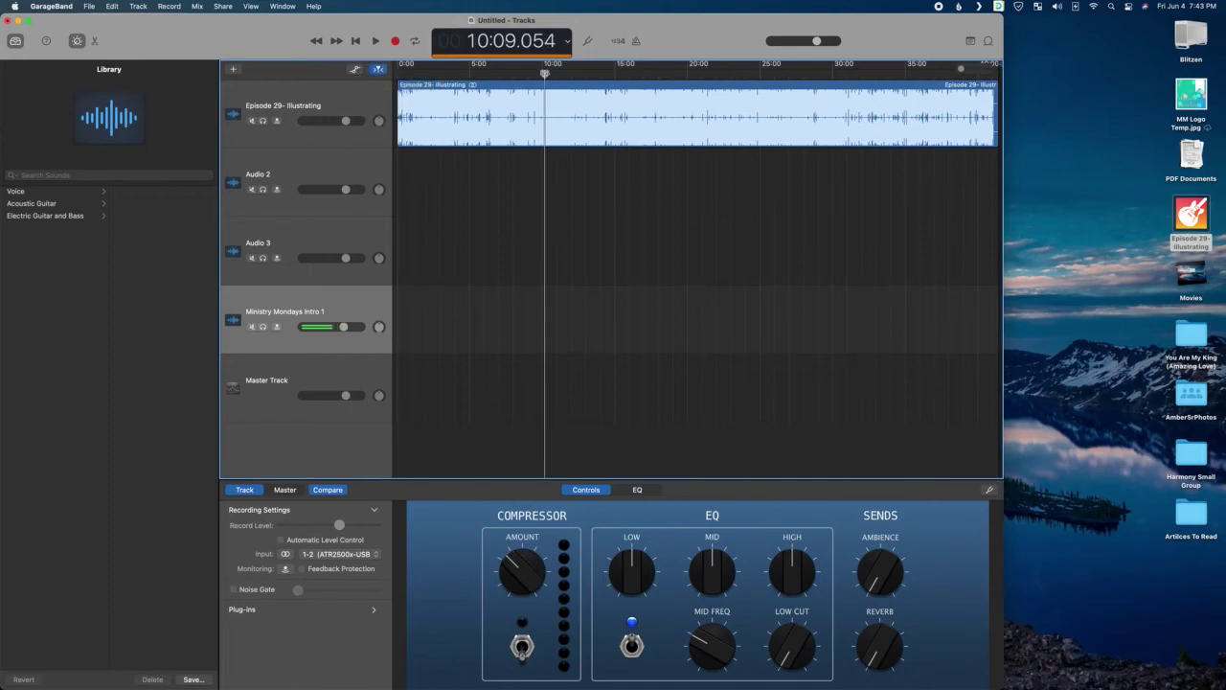
click(689, 98)
key(super+t)
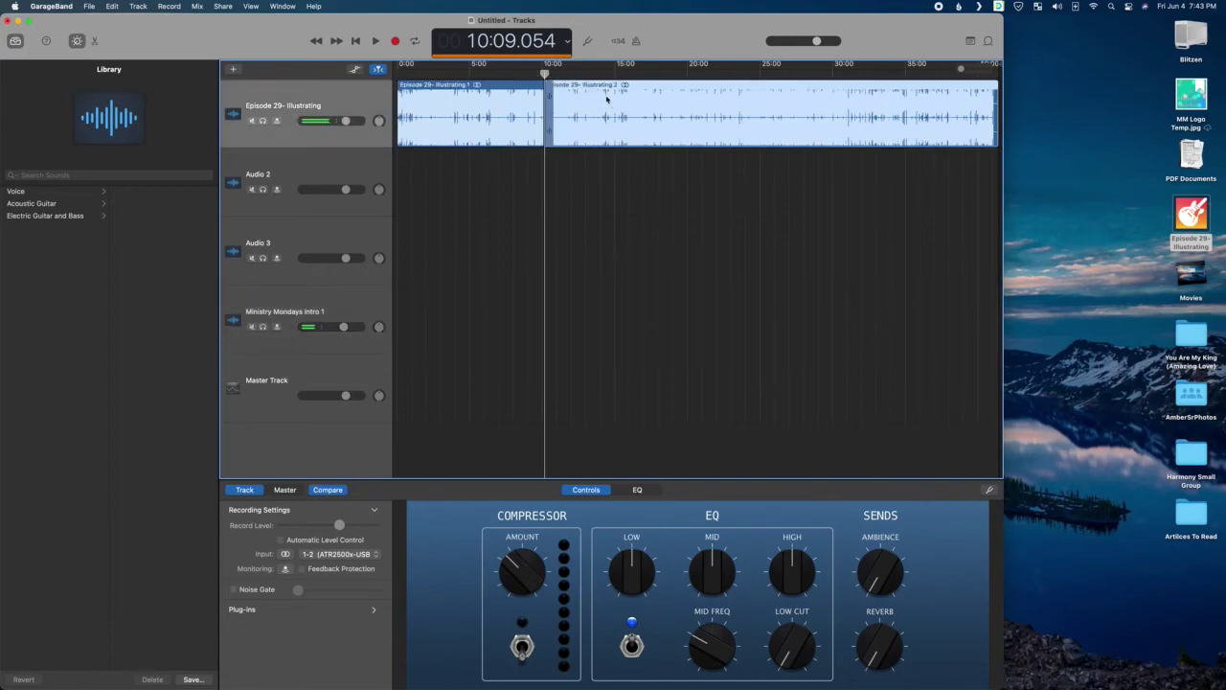
Step: Move the second Episode 29 region about three minutes later and back against the first region
drag(605, 91, 624, 108)
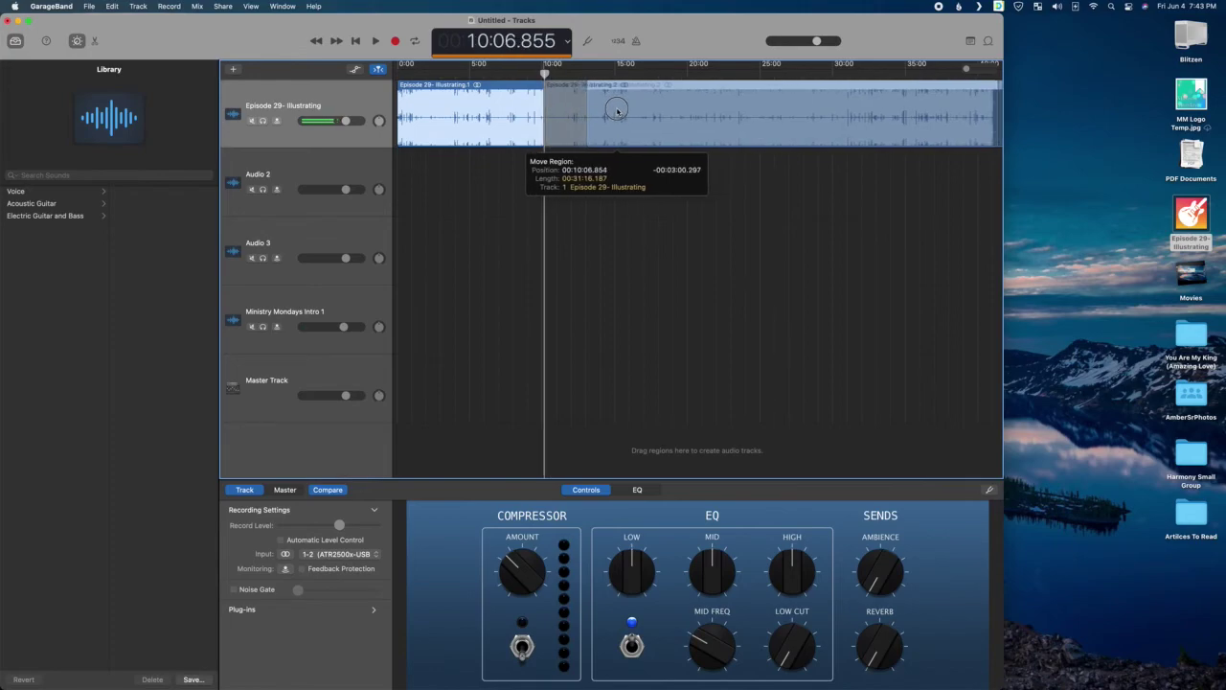
drag(617, 111, 617, 114)
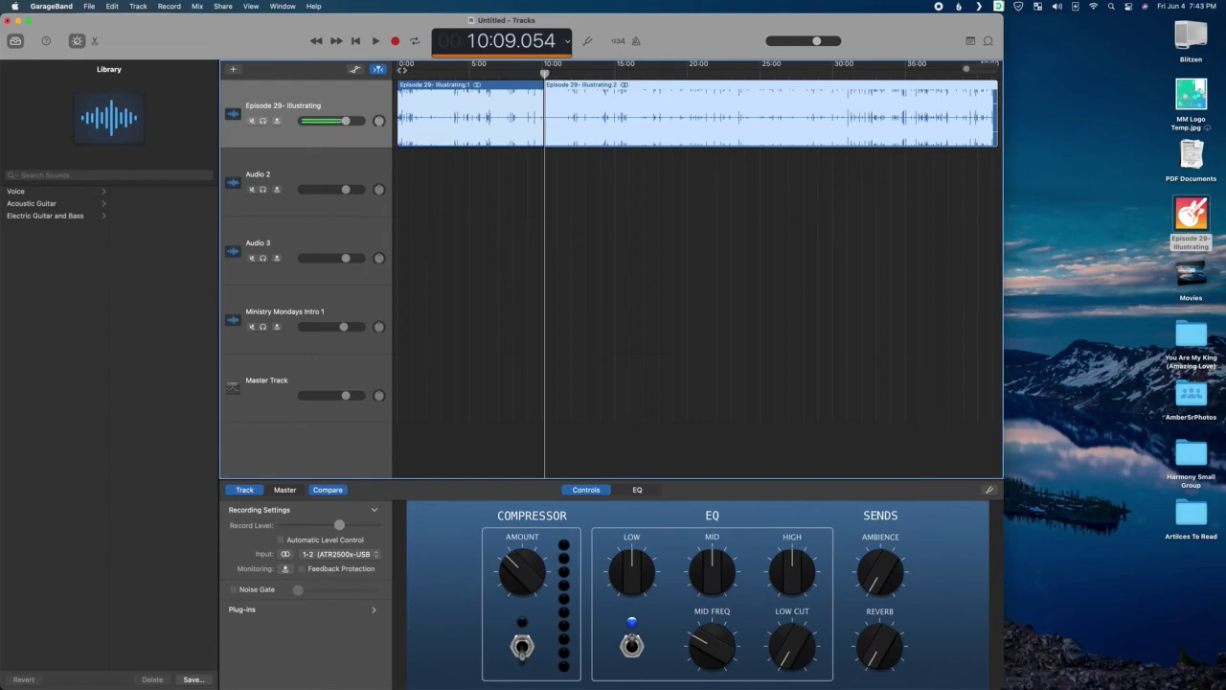
Step: Show the automation and shape the Episode 29 volume curve with a dip from about 15:00 to 22:23 and a -4.2 dB point at 28:48
click(355, 71)
click(686, 110)
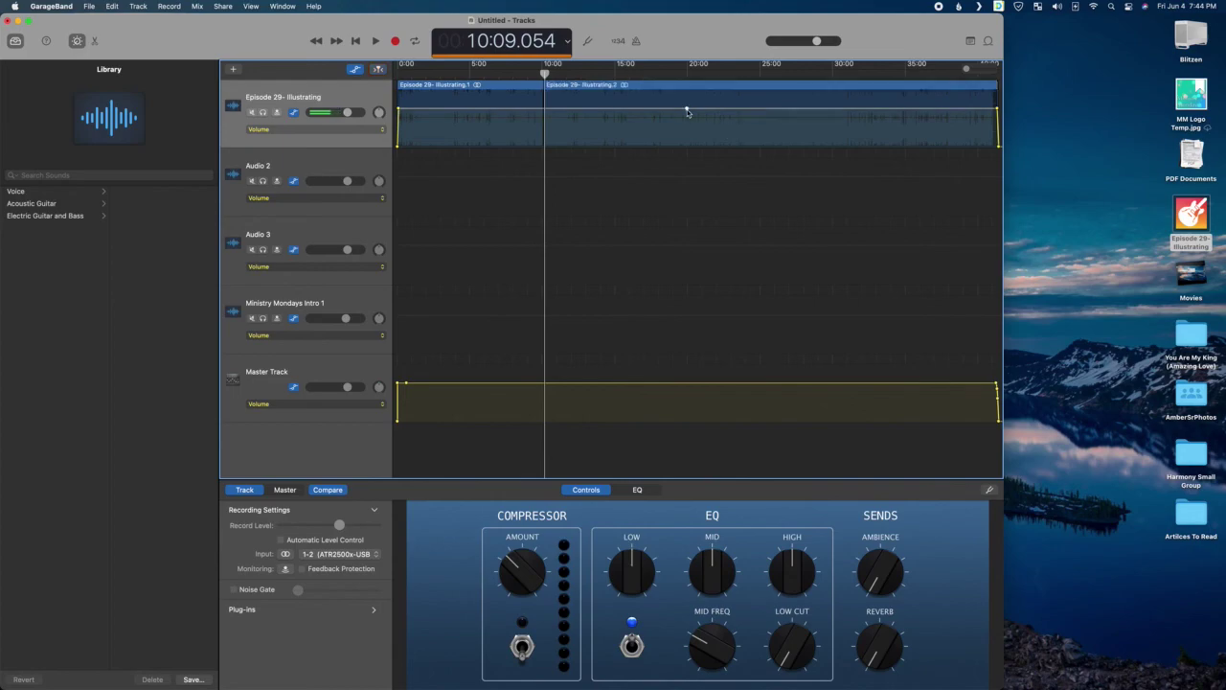
drag(682, 110, 619, 138)
click(698, 119)
drag(701, 121, 733, 147)
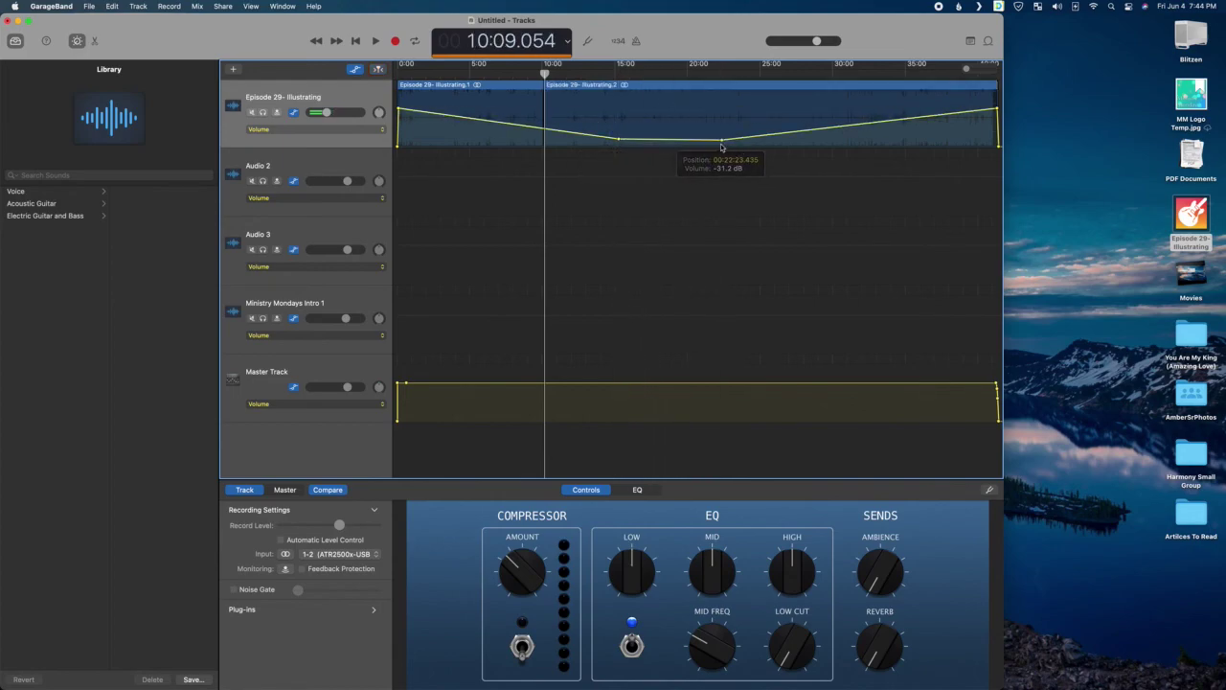
click(817, 122)
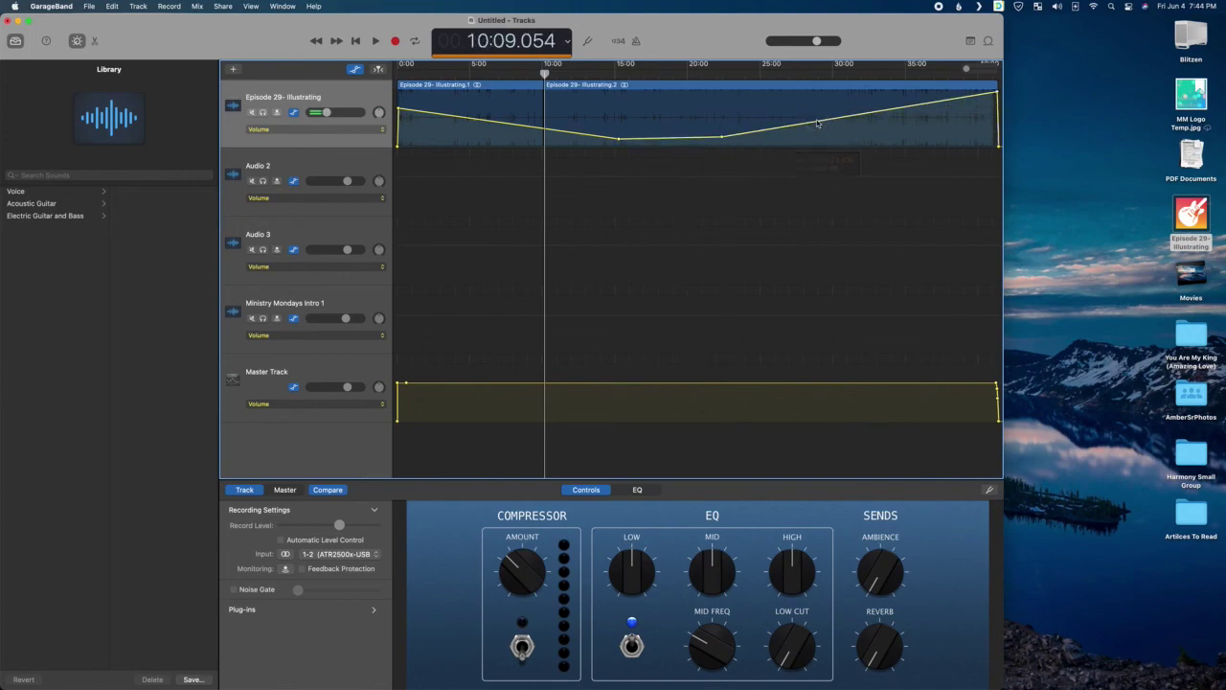
drag(817, 123, 815, 114)
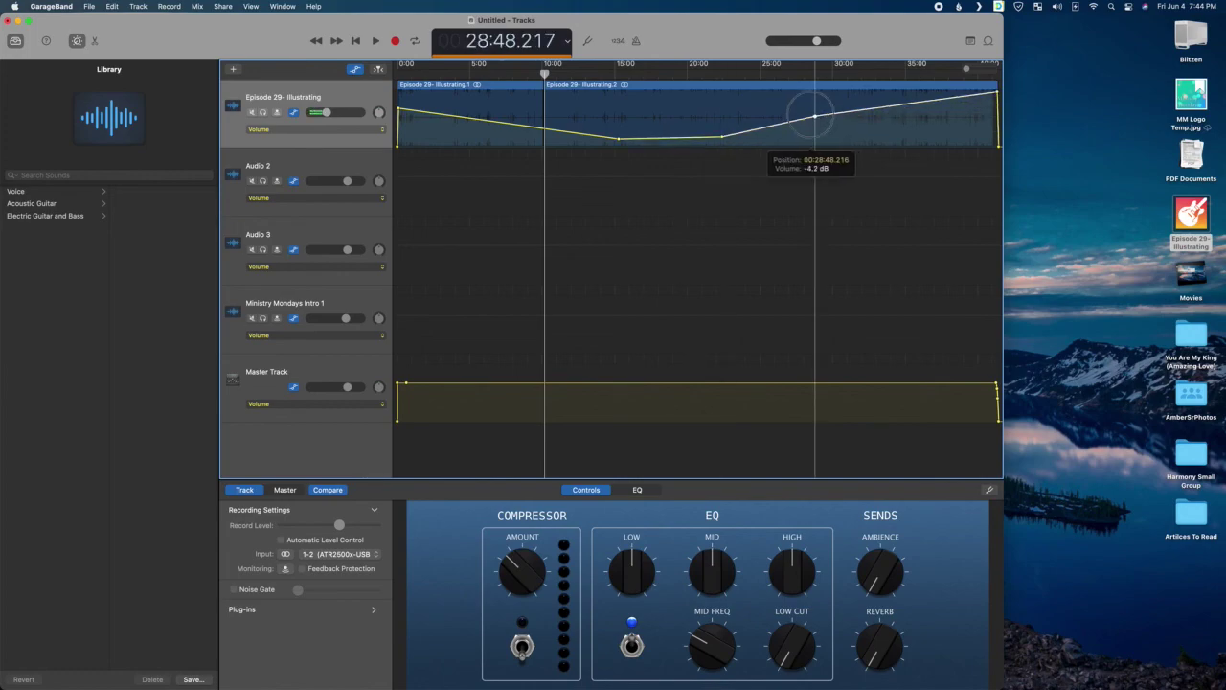